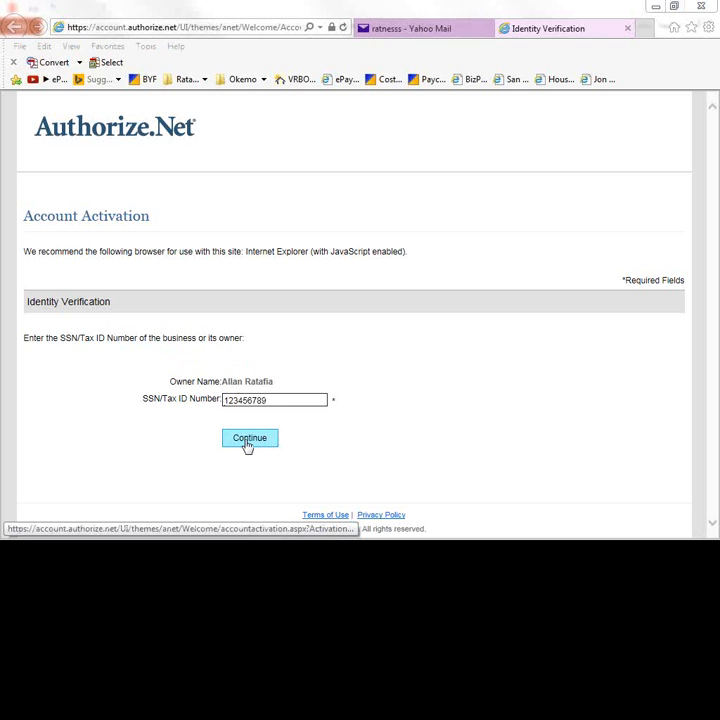
- Submit the identity verification with the owner's SSN/Tax ID
left_click(248, 440)
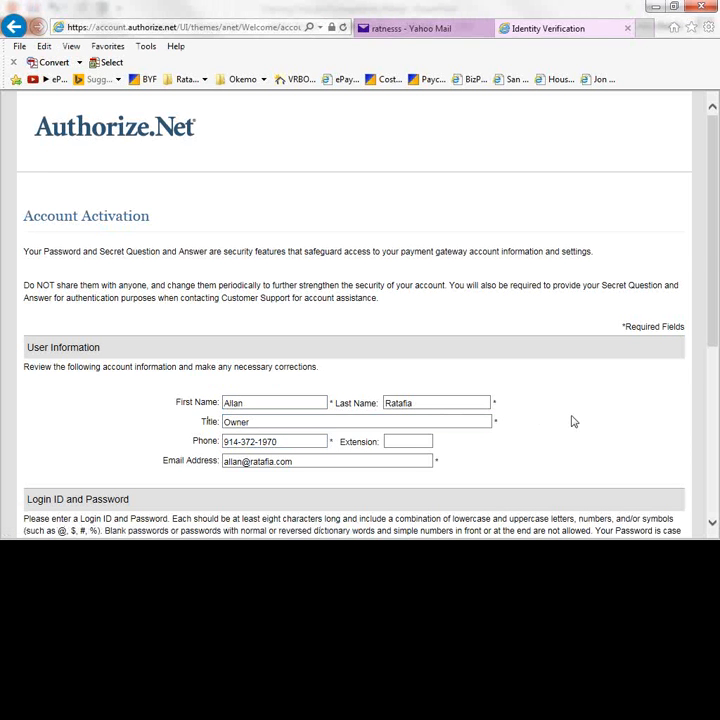
- Enter the login ID and password, pick the third-grade-teacher secret question, confirm its answer, and submit
left_click_drag(715, 249, 716, 406)
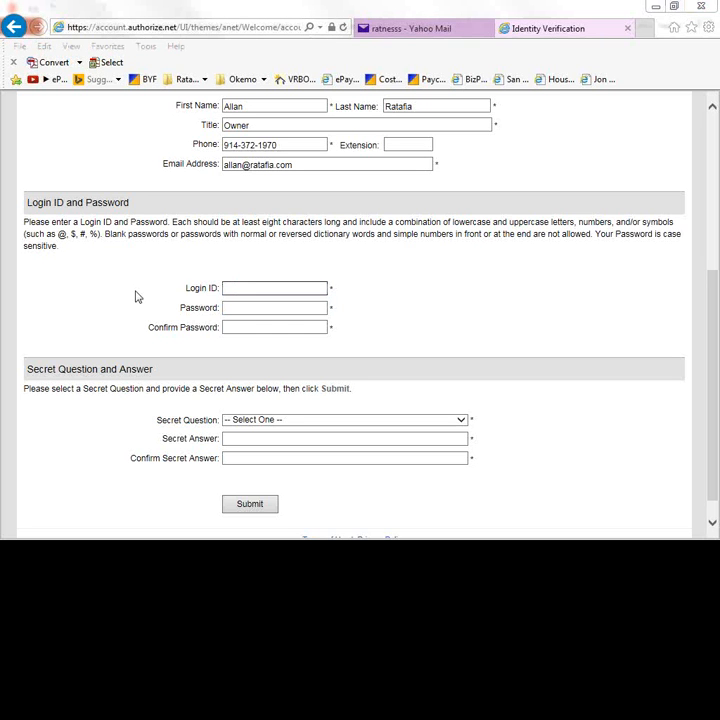
left_click(258, 289)
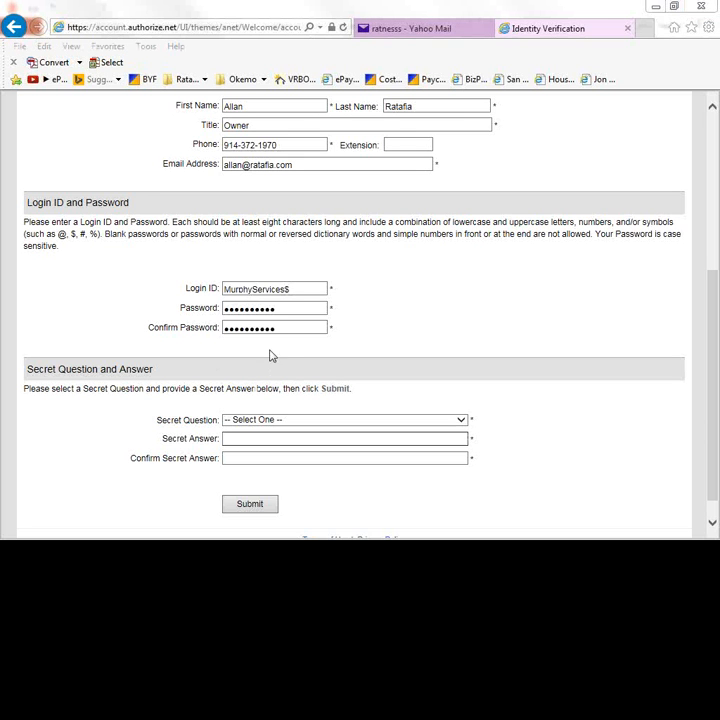
left_click(461, 420)
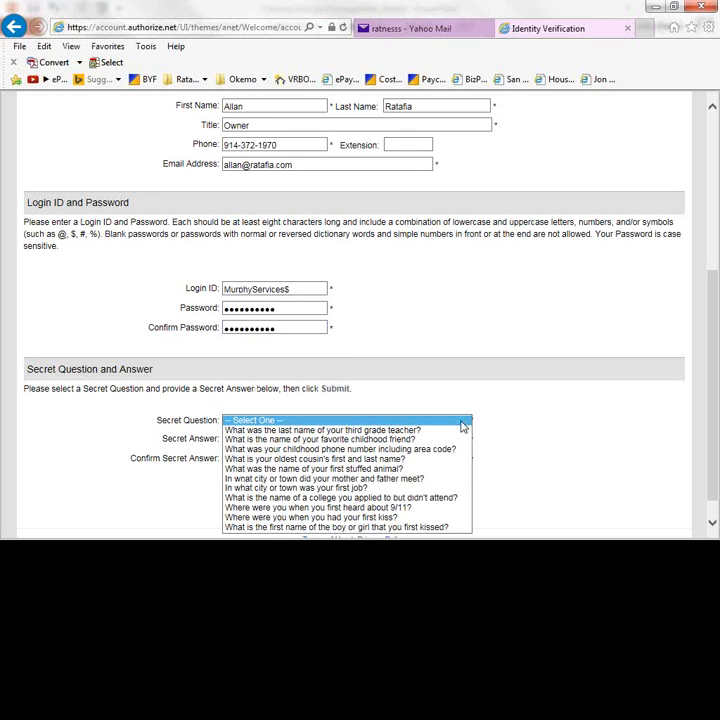
left_click(400, 432)
left_click(343, 443)
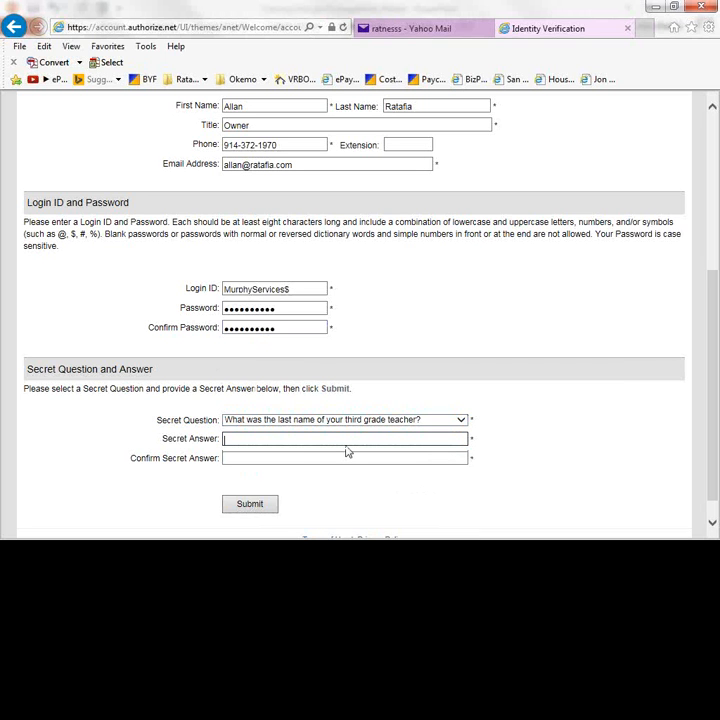
type("••")
left_click(346, 457)
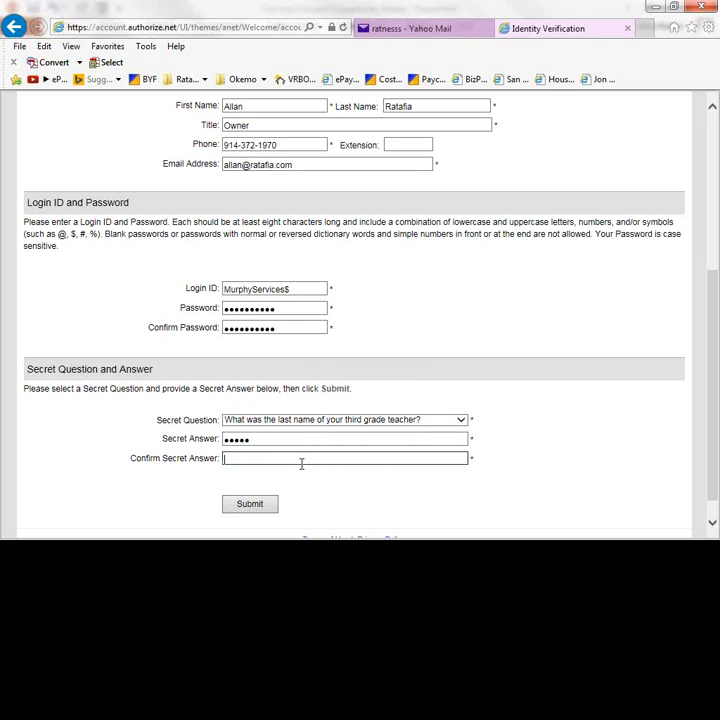
type("•••••")
scroll(323, 509, "down", 1)
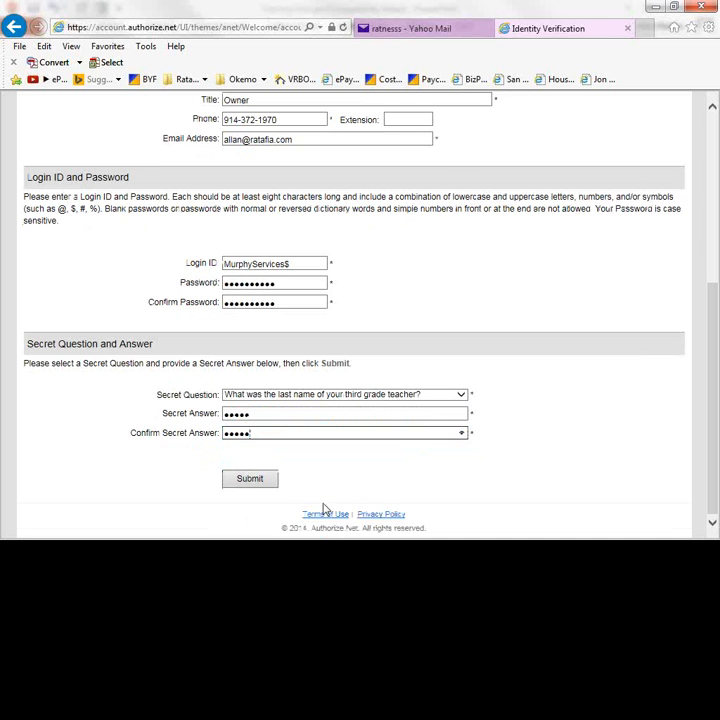
left_click(251, 484)
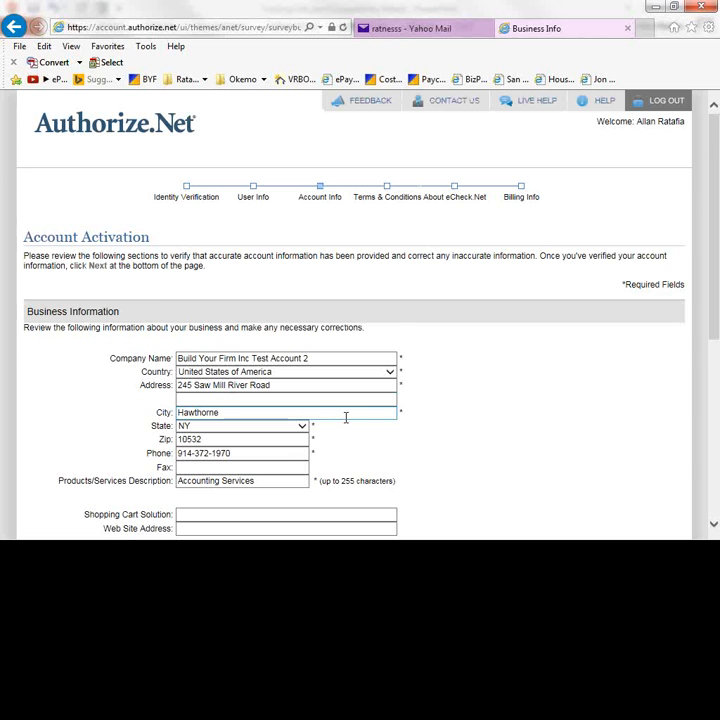
- Confirm the prefilled business and owner details are correct and submit them
scroll(345, 417, "down", 5)
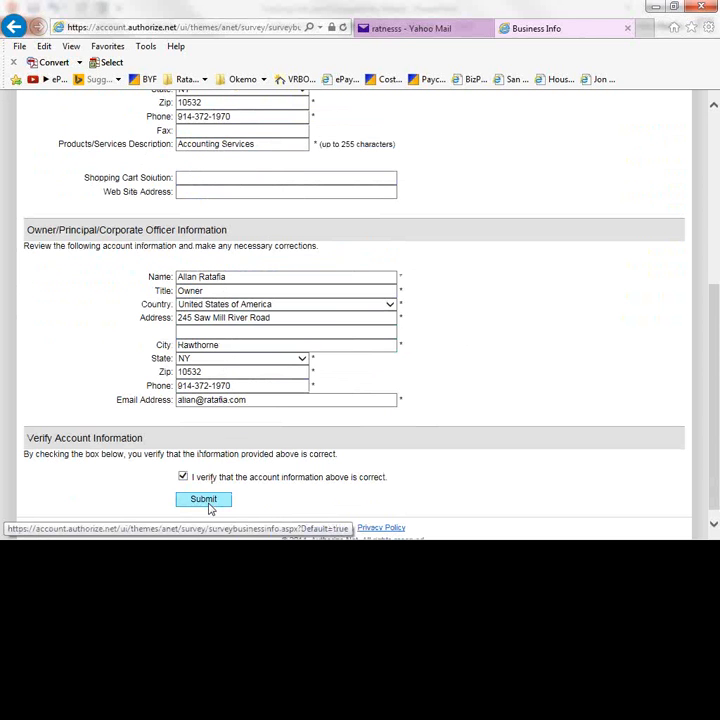
left_click(209, 507)
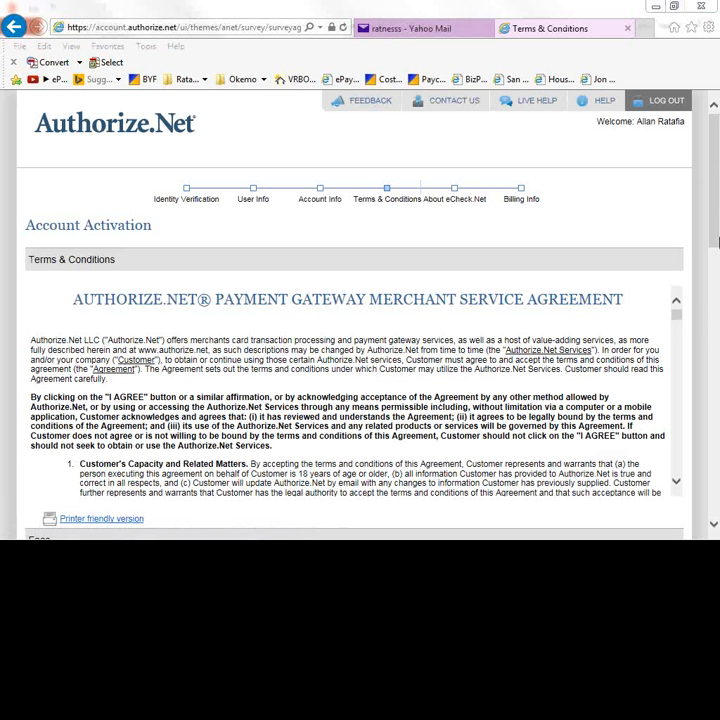
left_click_drag(713, 189, 714, 321)
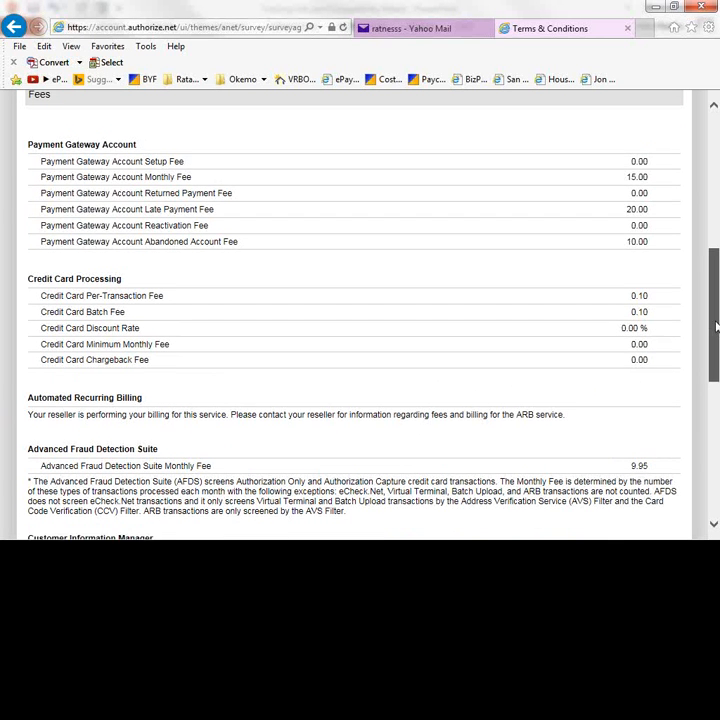
left_click_drag(715, 322, 716, 442)
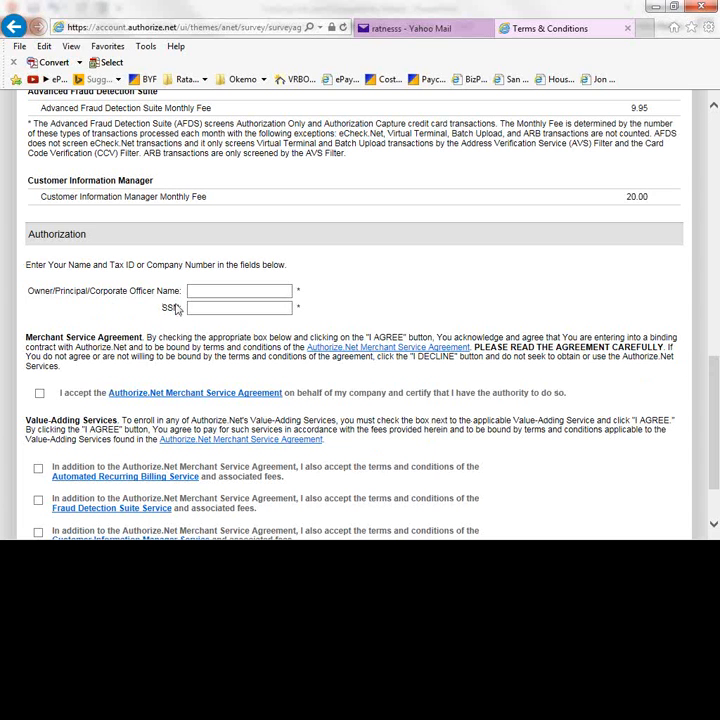
- Enter the owner/principal's name and SSN in the Authorization section
left_click(211, 291)
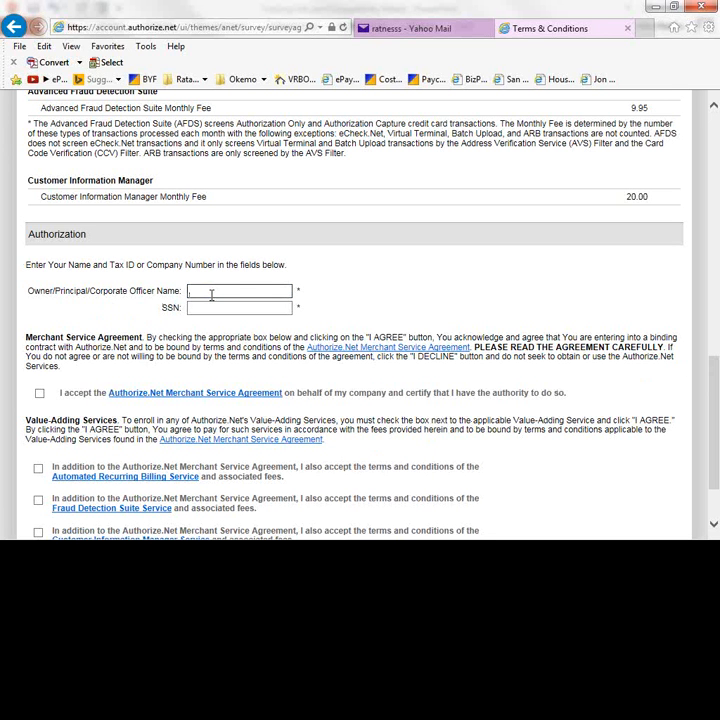
left_click(208, 311)
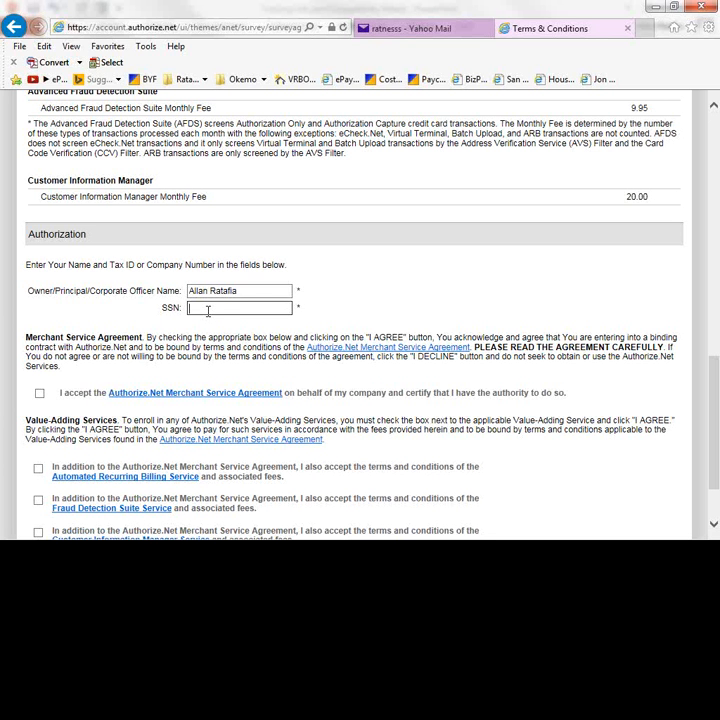
- Review the add-on fees: 9.95 fraud detection and 20.00 Customer Information Manager
scroll(354, 341, "up", 3)
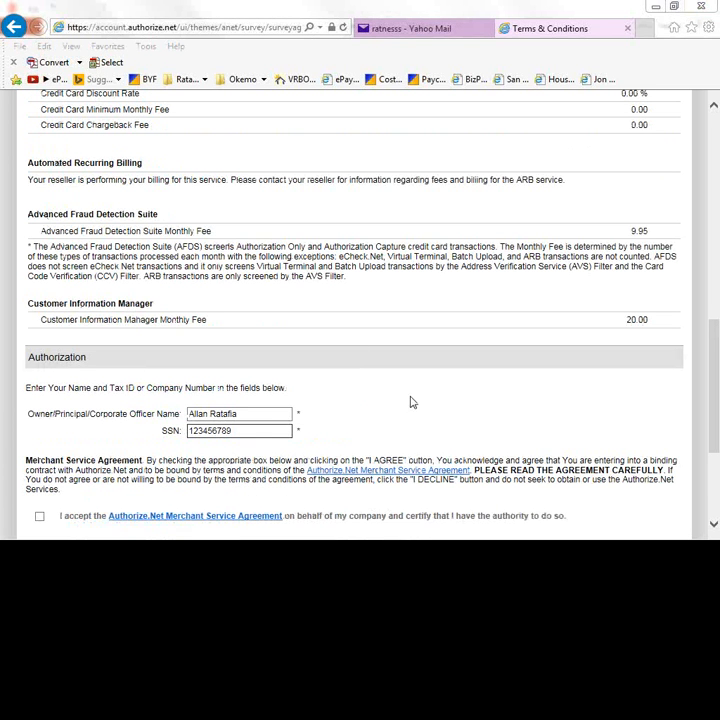
double_click(639, 231)
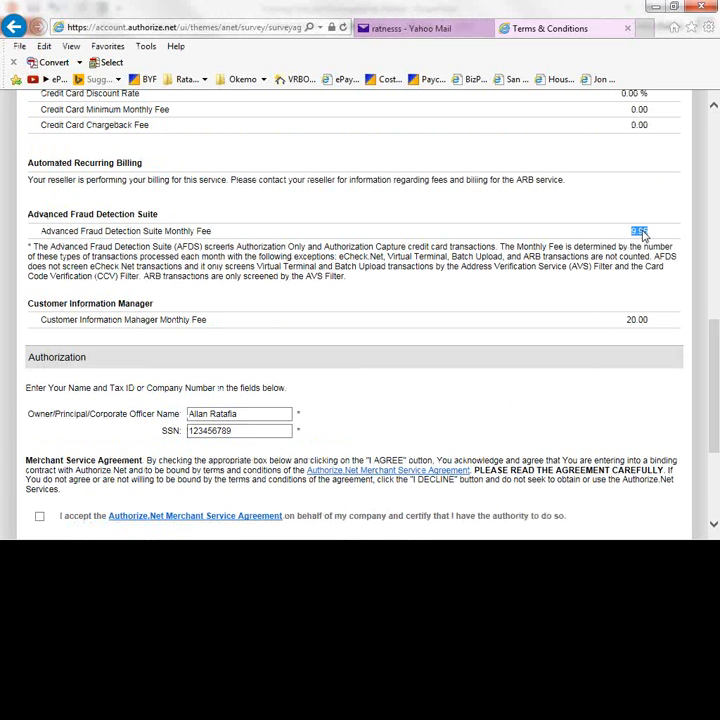
double_click(637, 320)
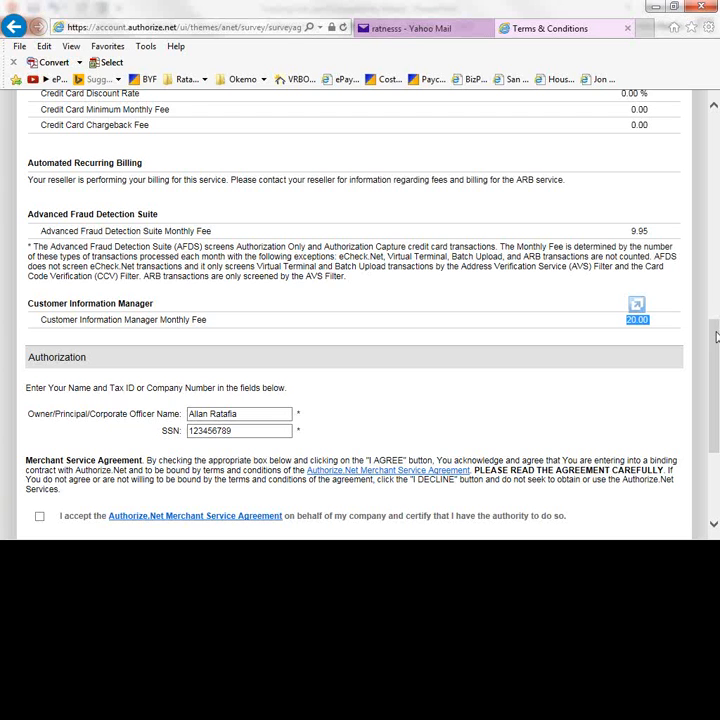
left_click_drag(716, 337, 716, 395)
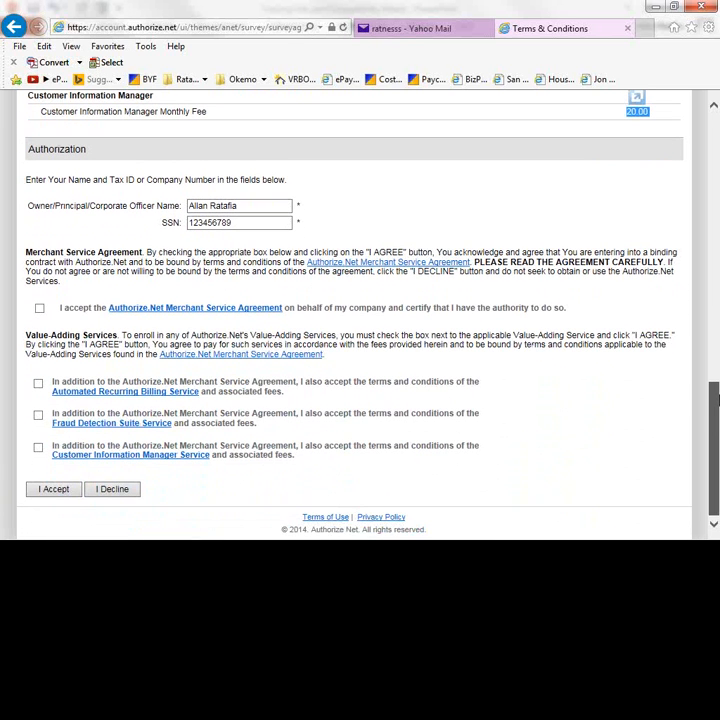
- Accept the Merchant Service Agreement with all Value-Adding Services left unchecked
left_click(40, 309)
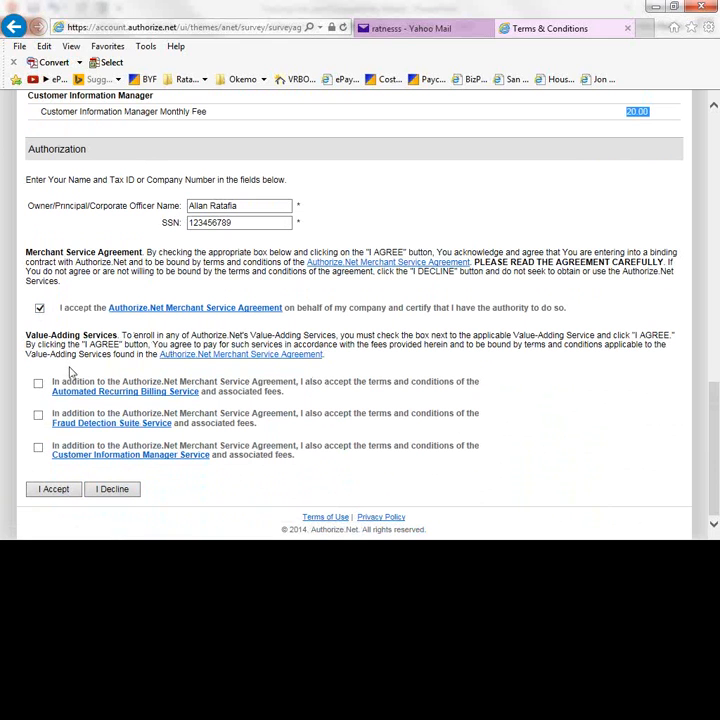
left_click(113, 489)
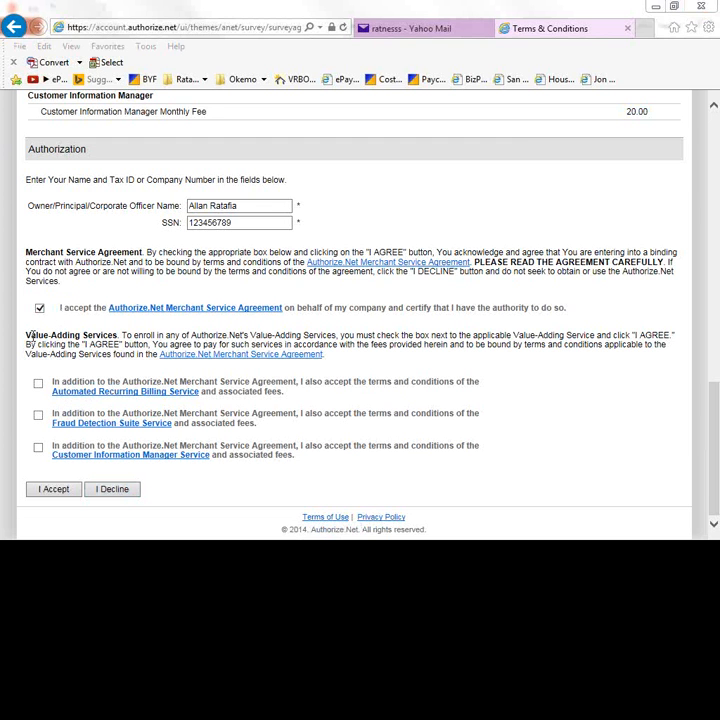
left_click_drag(29, 334, 119, 336)
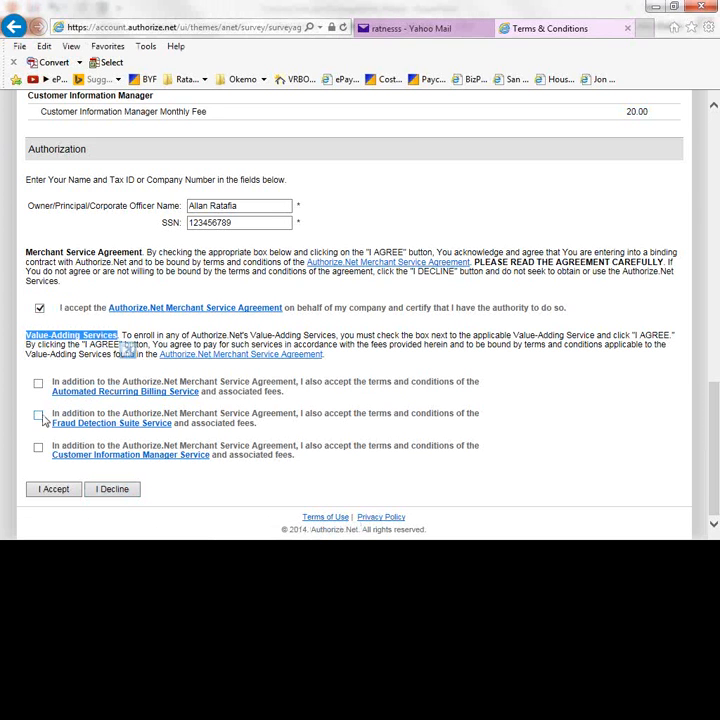
left_click(111, 490)
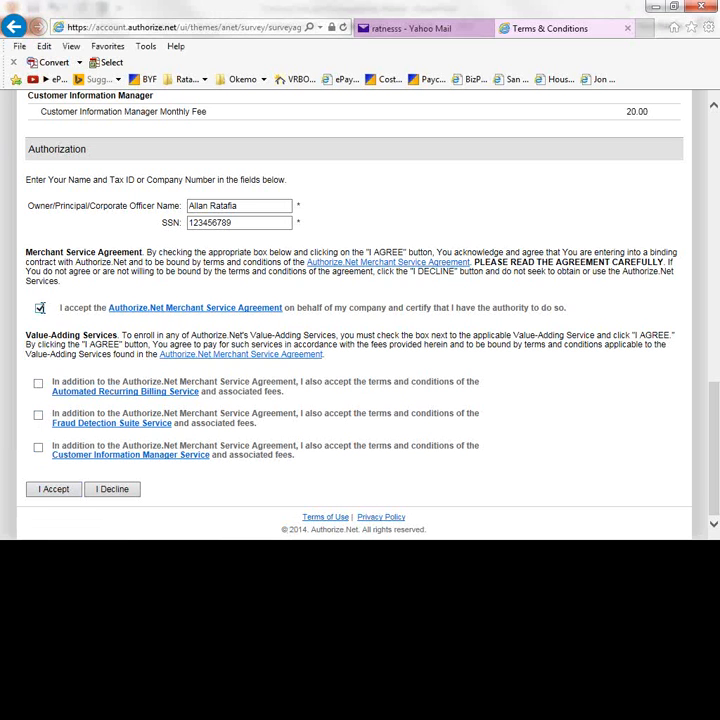
left_click(52, 490)
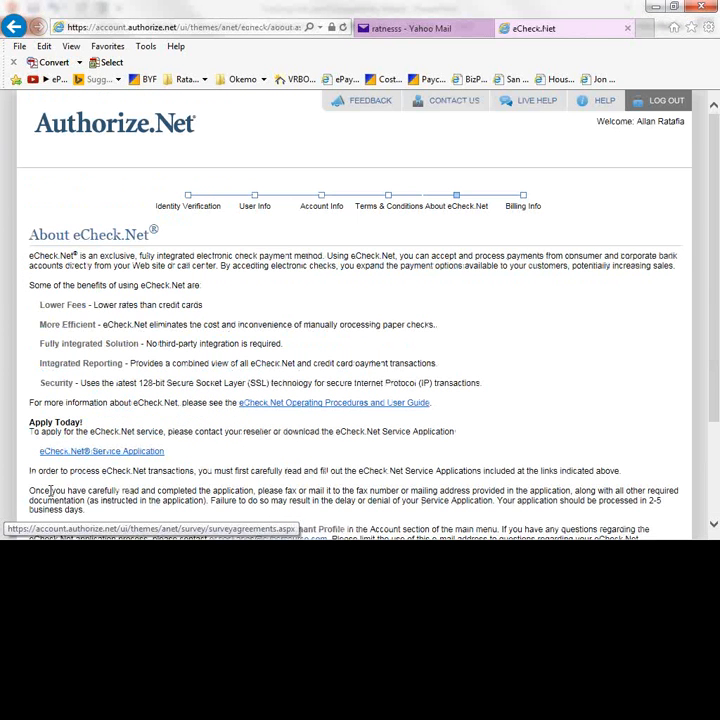
- Read to the end of the About eCheck.Net page and continue to Billing Info
scroll(713, 206, "down", 2)
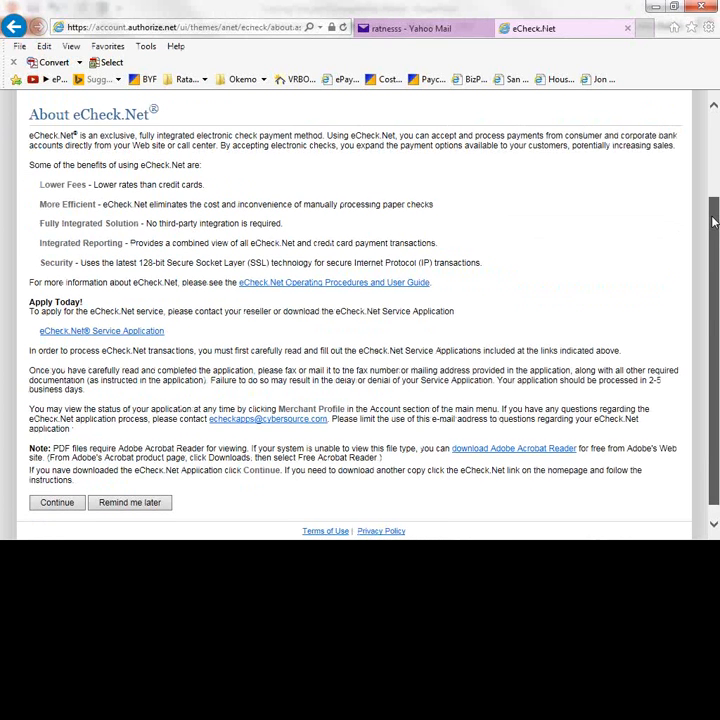
left_click_drag(713, 222, 714, 236)
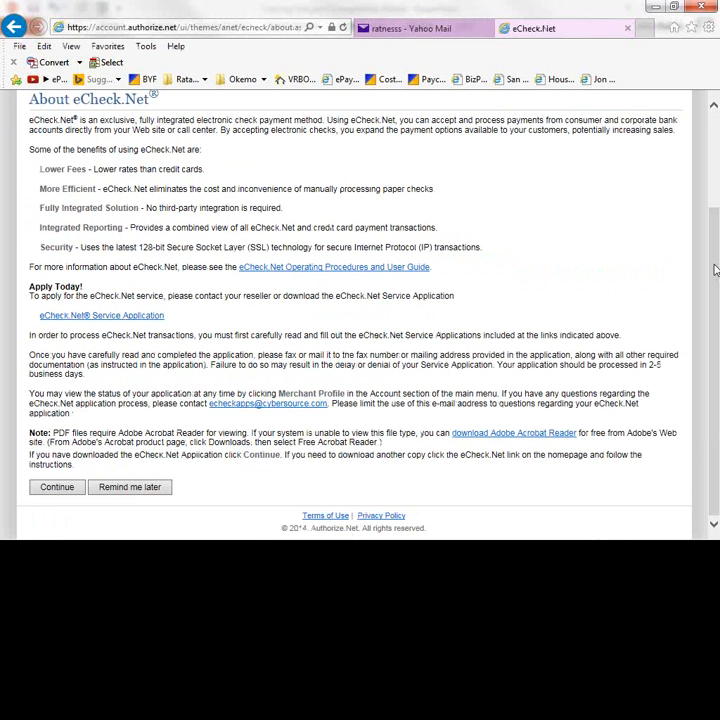
left_click(70, 490)
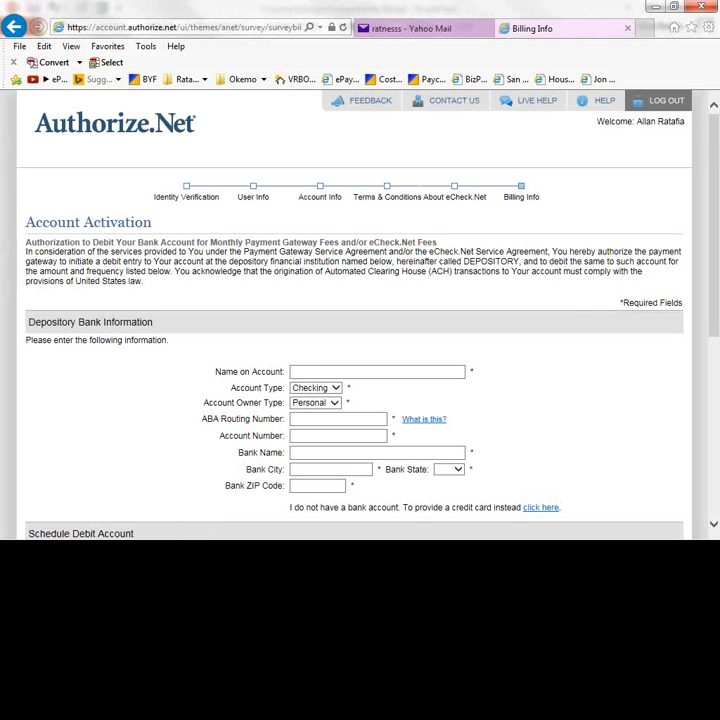
- Fill the bank routing details, signer's name and title President, tick the debit consent, and submit
left_click_drag(714, 309, 716, 370)
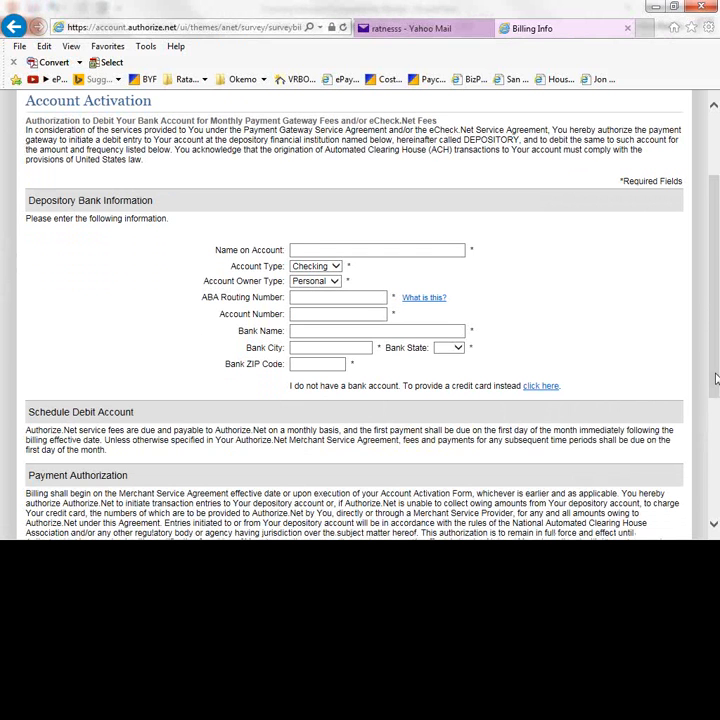
left_click(316, 300)
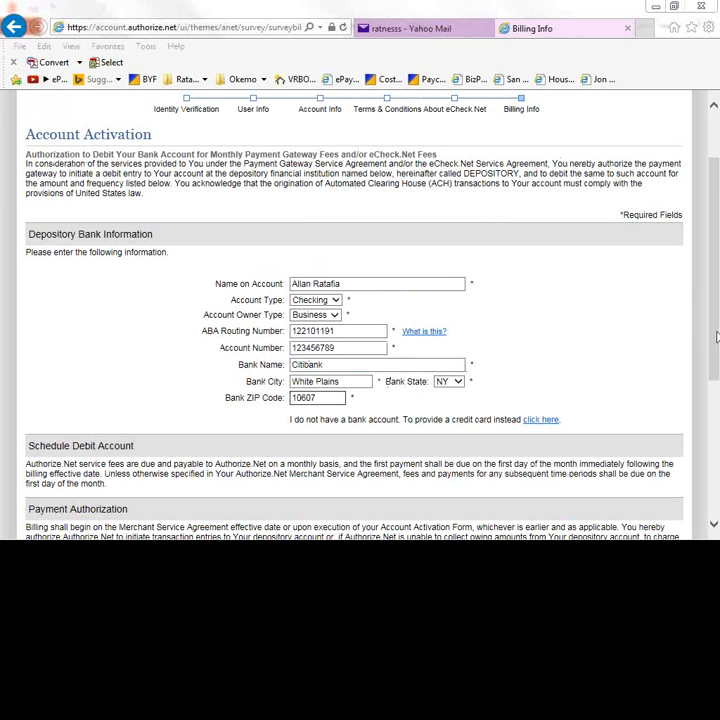
scroll(716, 337, "down", 3)
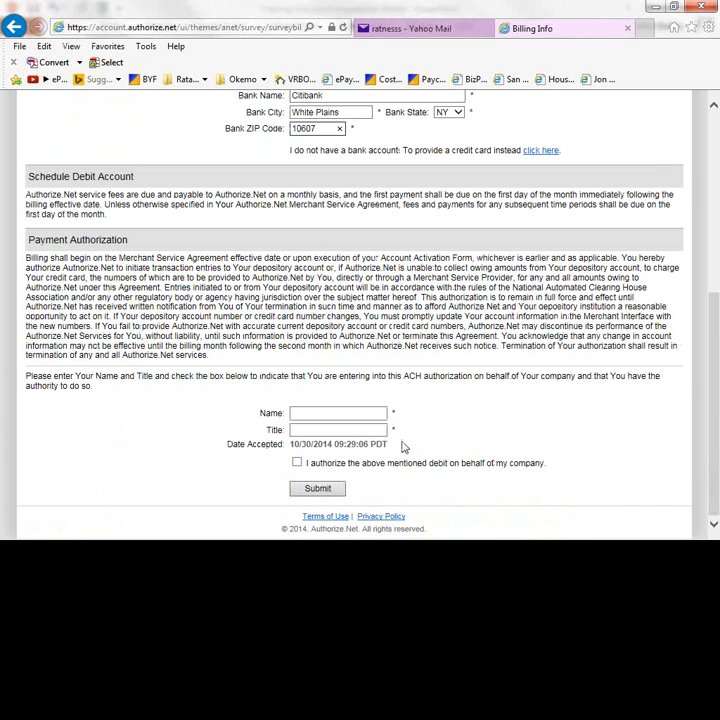
left_click(326, 412)
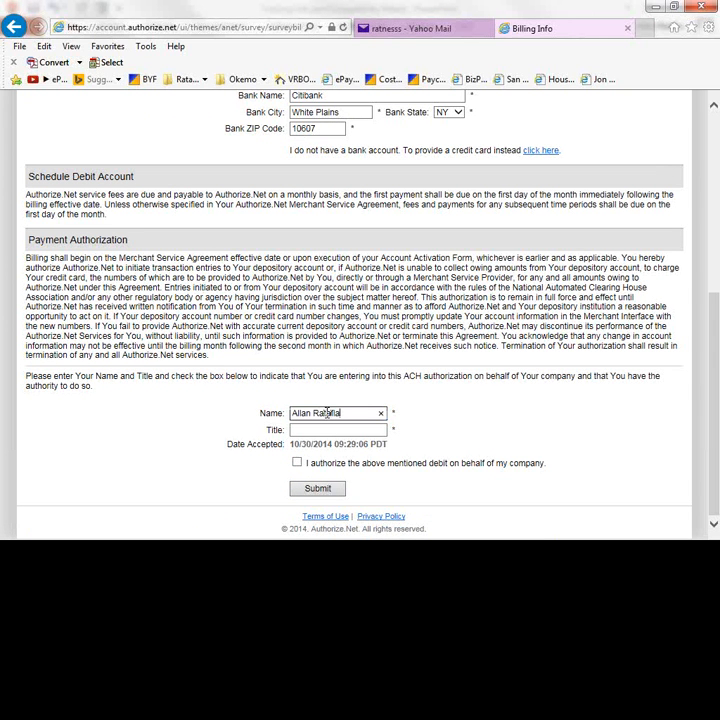
left_click(320, 429)
type("President")
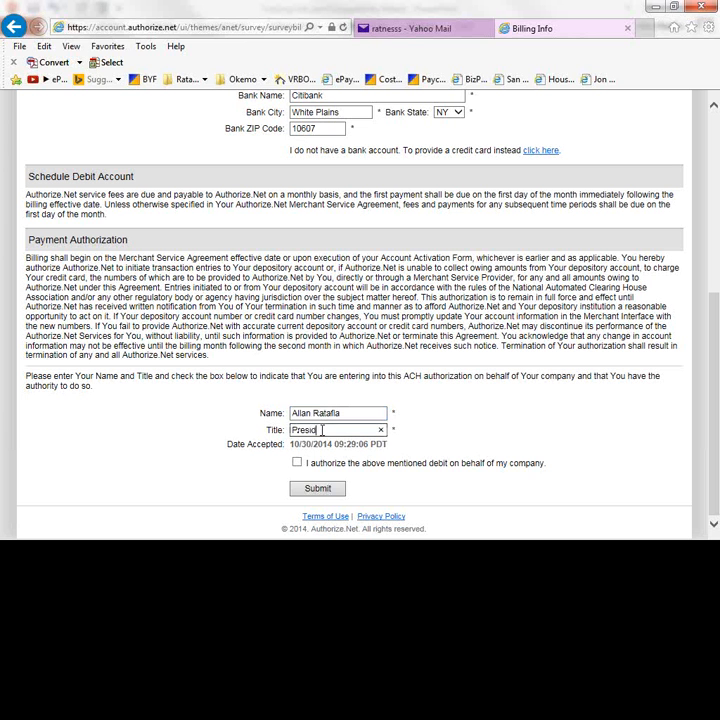
left_click(297, 462)
left_click(308, 489)
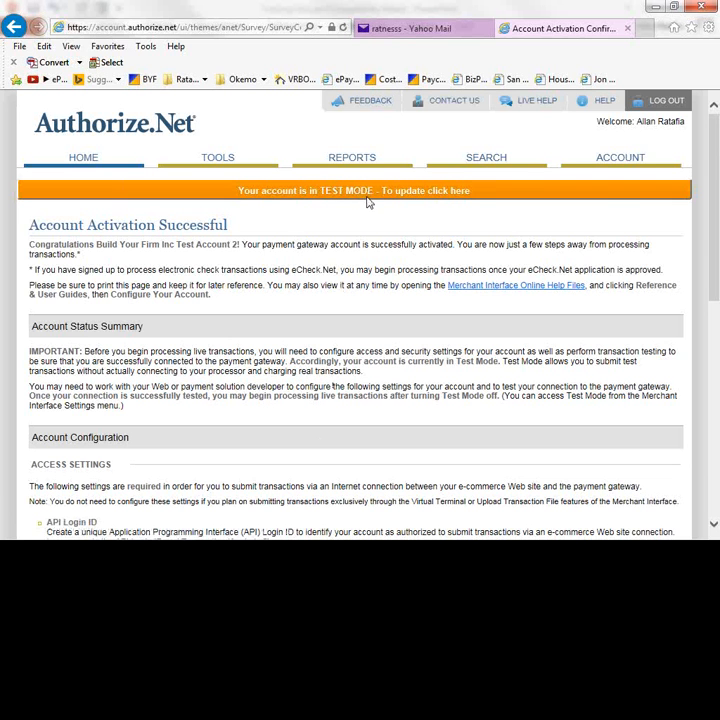
- Switch the account out of Test Mode from the TEST MODE banner
left_click(492, 193)
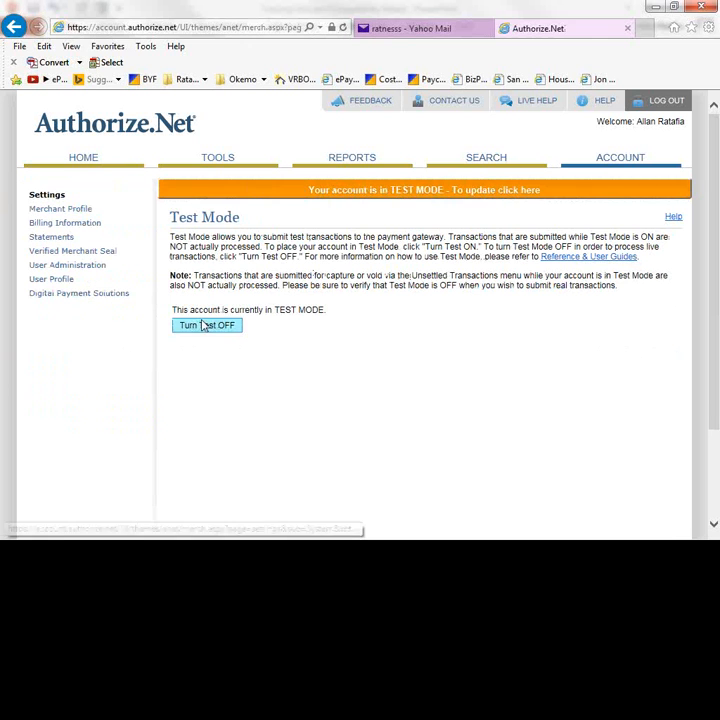
left_click(199, 327)
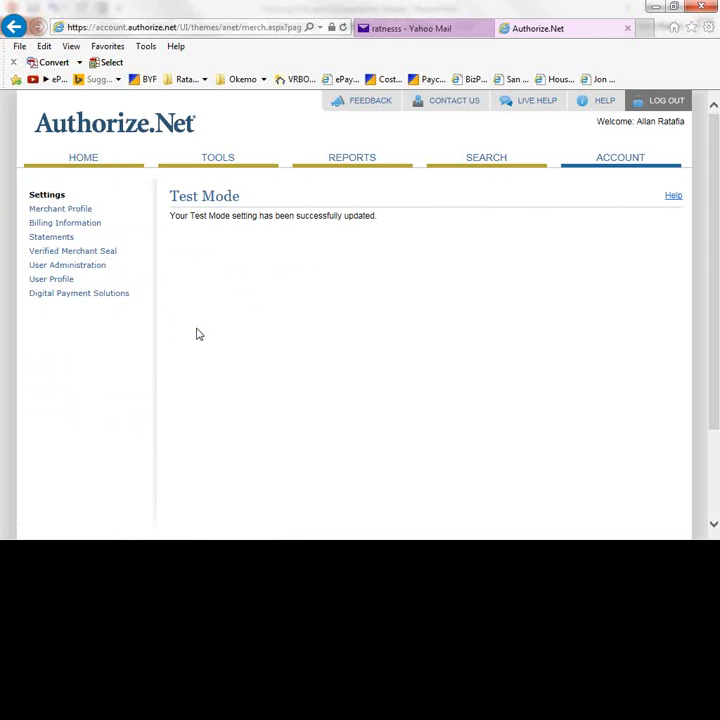
- Generate a new API Login ID and Transaction Key by confirming the secret answer
left_click(622, 165)
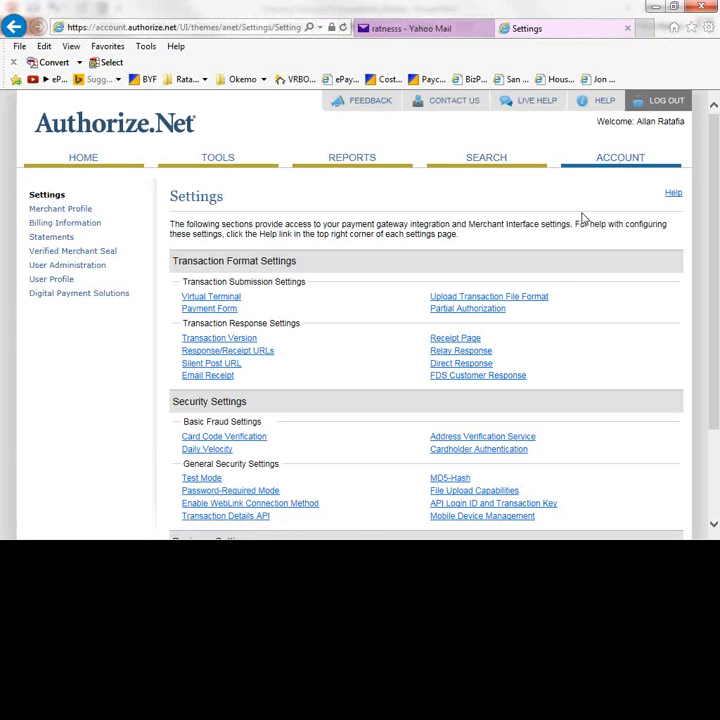
left_click(492, 505)
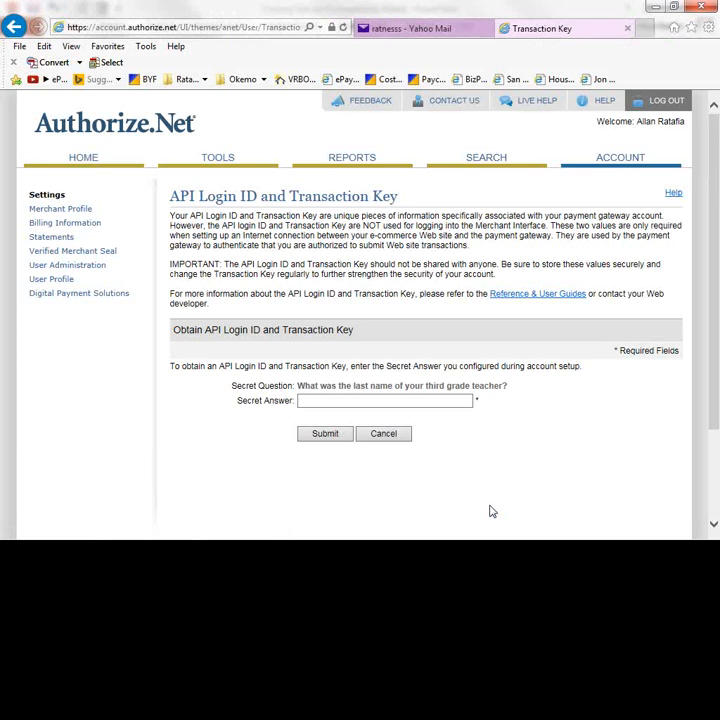
left_click(379, 399)
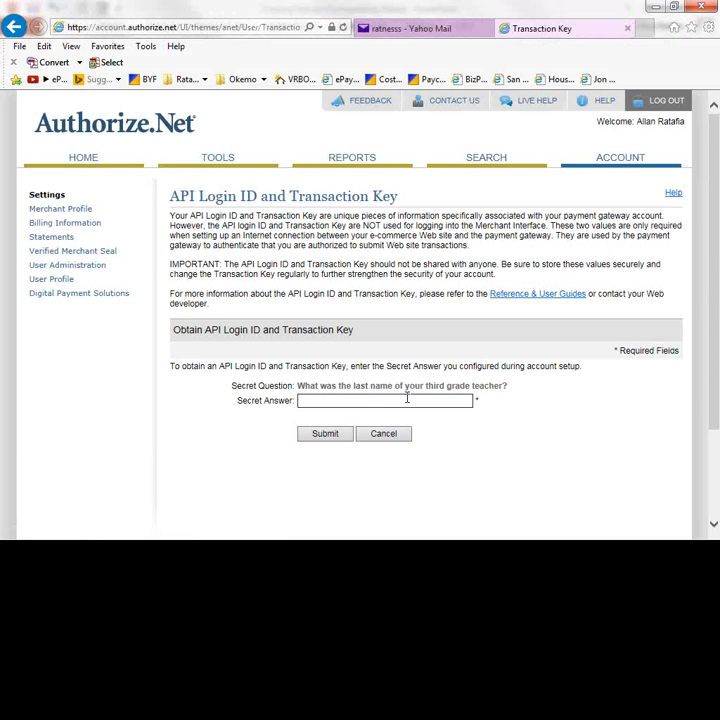
type("*****")
left_click(325, 436)
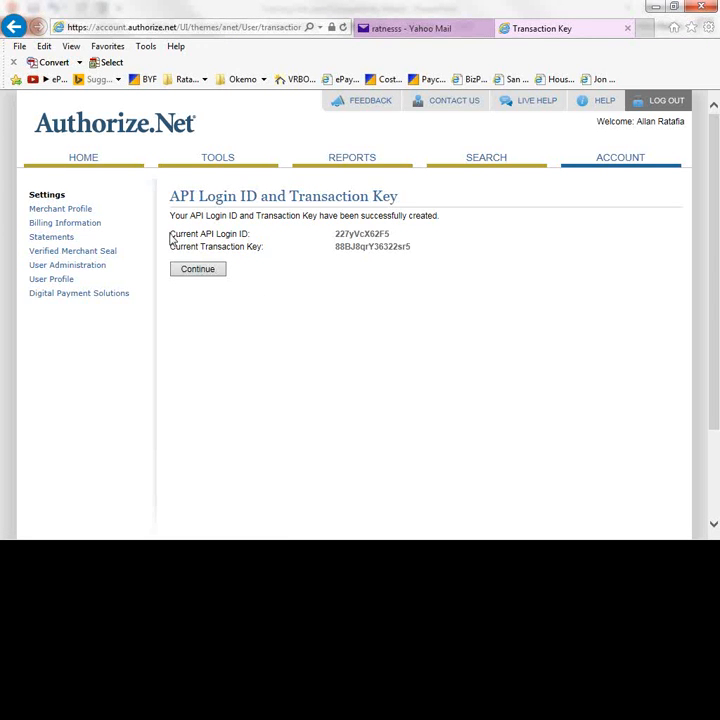
- Select and copy the new API Login ID and Transaction Key
left_click_drag(171, 233, 413, 244)
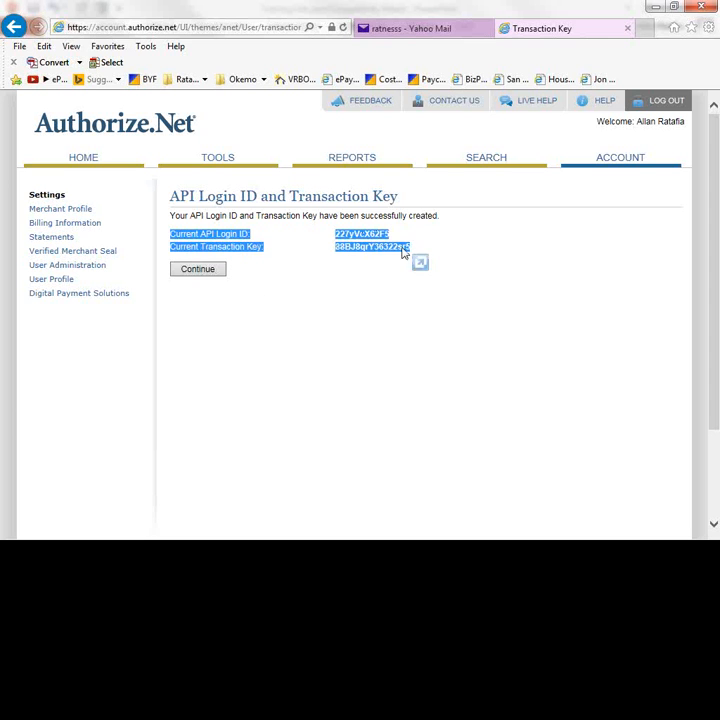
right_click(386, 254)
left_click(415, 277)
- Return to Settings, log out, and log back in with the login ID and password
left_click(207, 272)
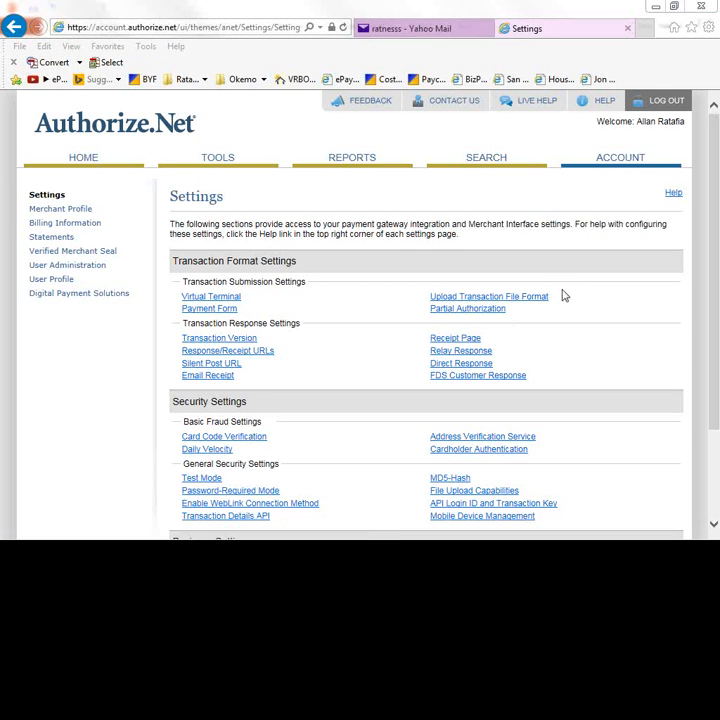
left_click(660, 101)
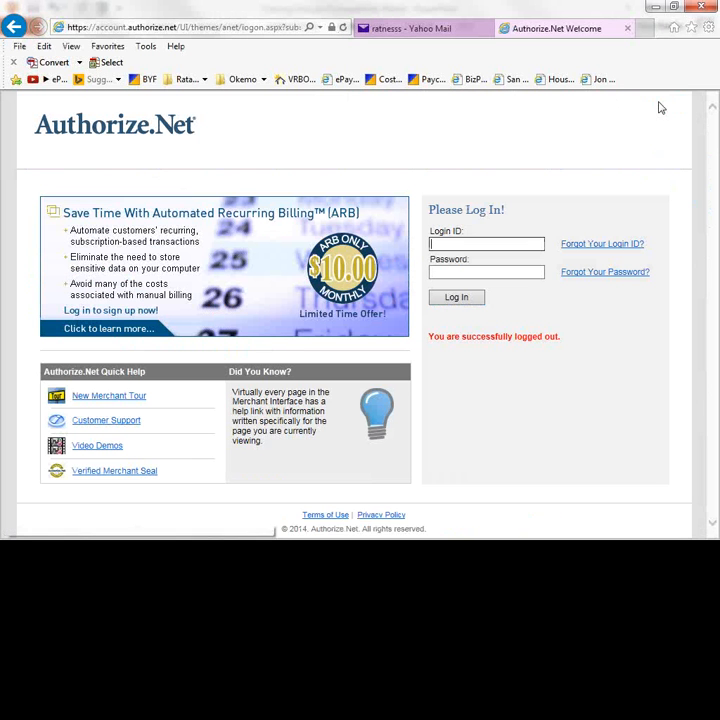
left_click(475, 245)
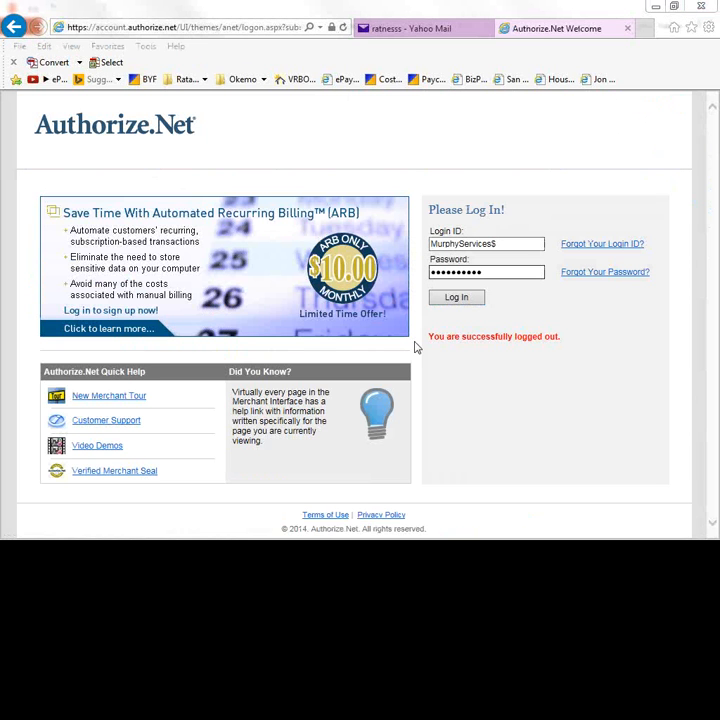
left_click(469, 302)
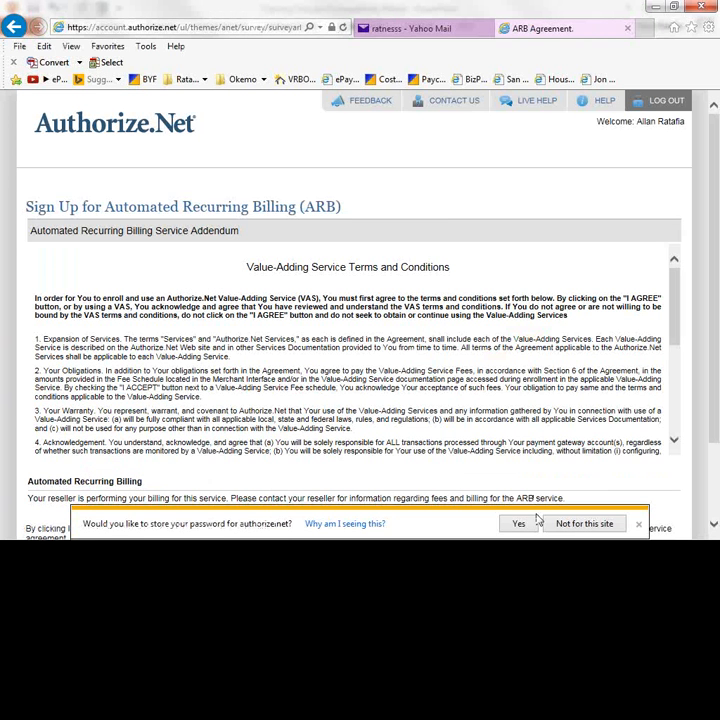
- Dismiss the save-password prompt and decline Automated Recurring Billing
left_click(639, 525)
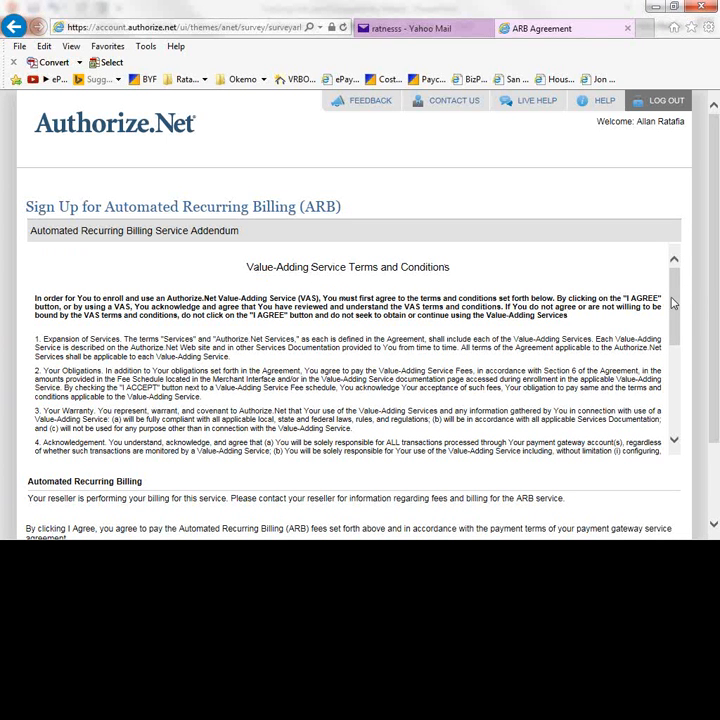
mouse_move(676, 304)
left_mouse_down()
mouse_move(677, 333)
mouse_move(676, 304)
left_mouse_up()
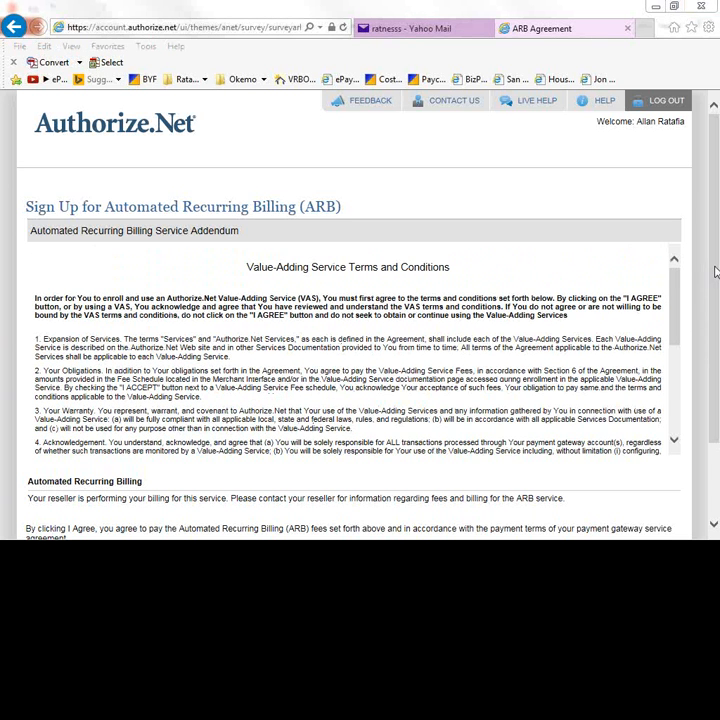
left_click_drag(715, 272, 715, 321)
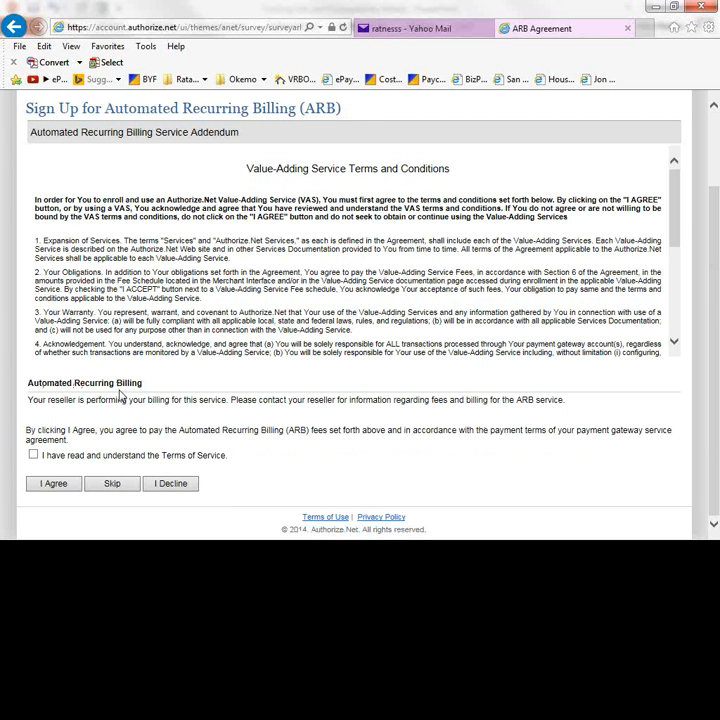
left_click(166, 486)
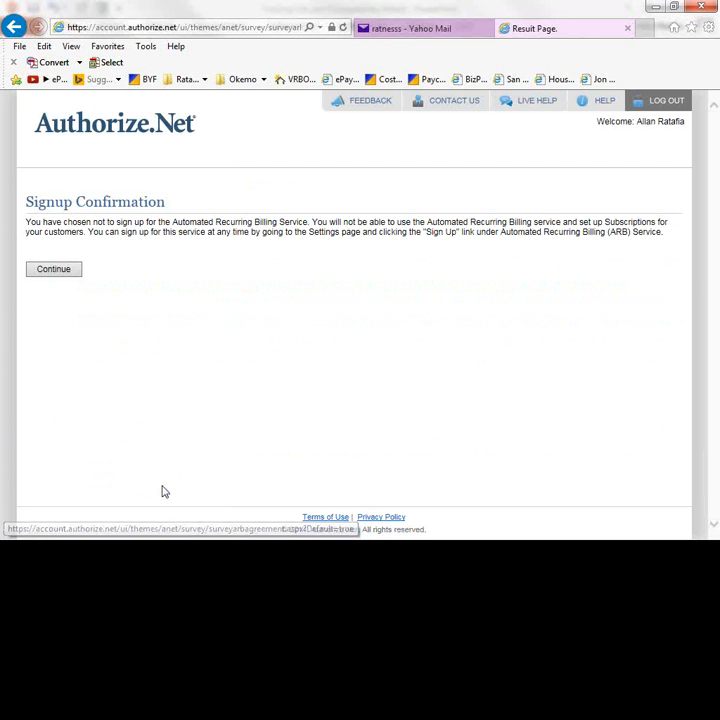
left_click(58, 271)
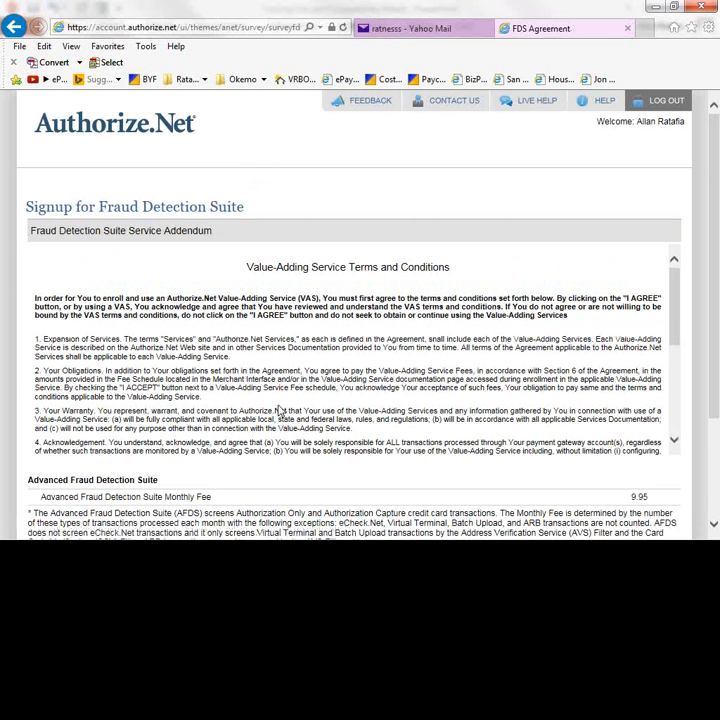
- Decline the Fraud Detection Suite offer and confirm the decline
scroll(280, 410, "down", 2)
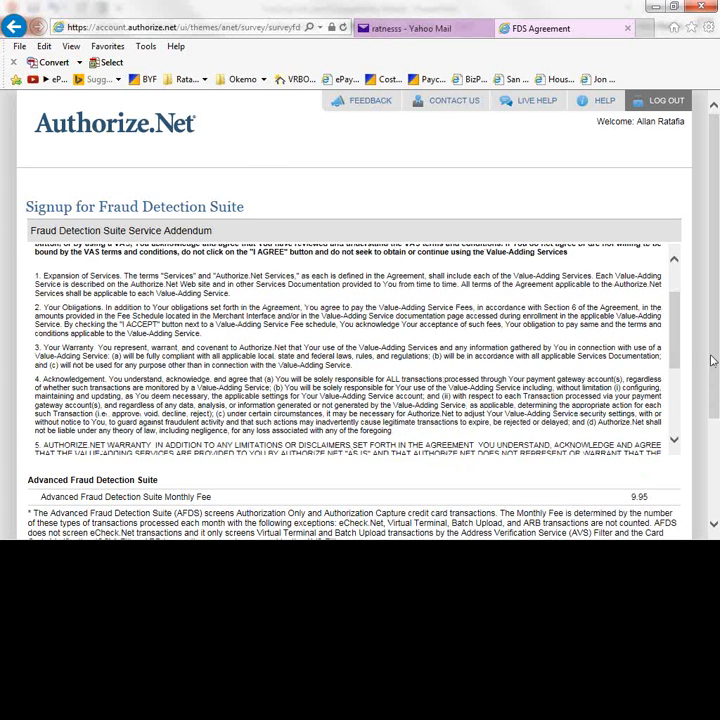
left_click_drag(715, 361, 716, 466)
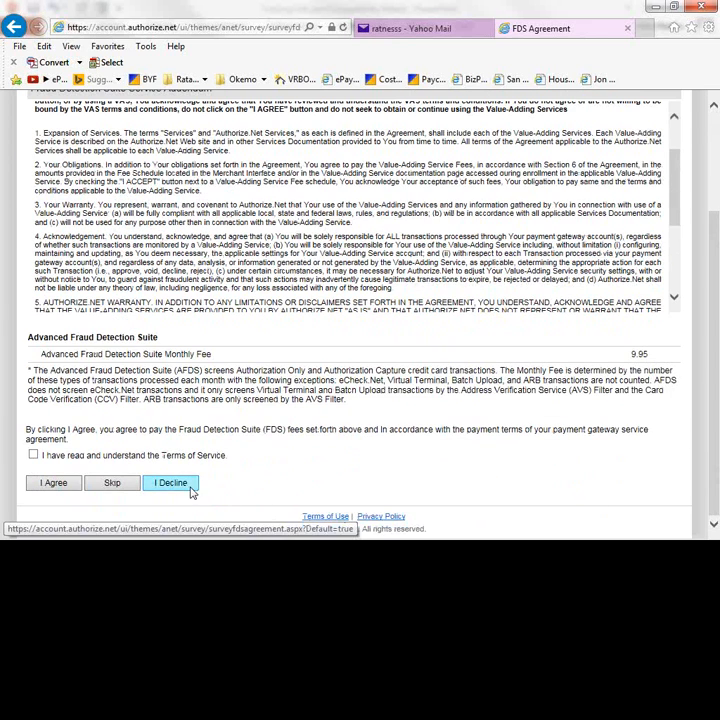
left_click(182, 488)
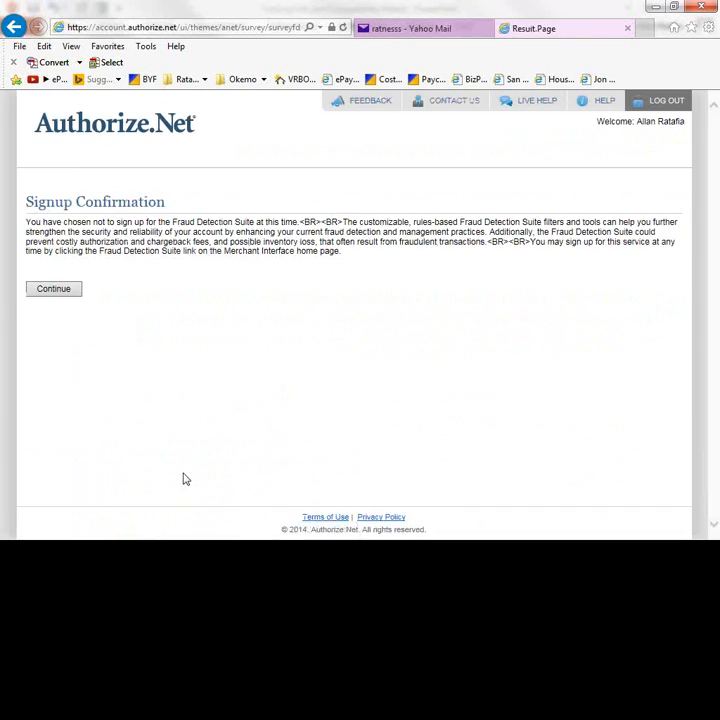
left_click(56, 293)
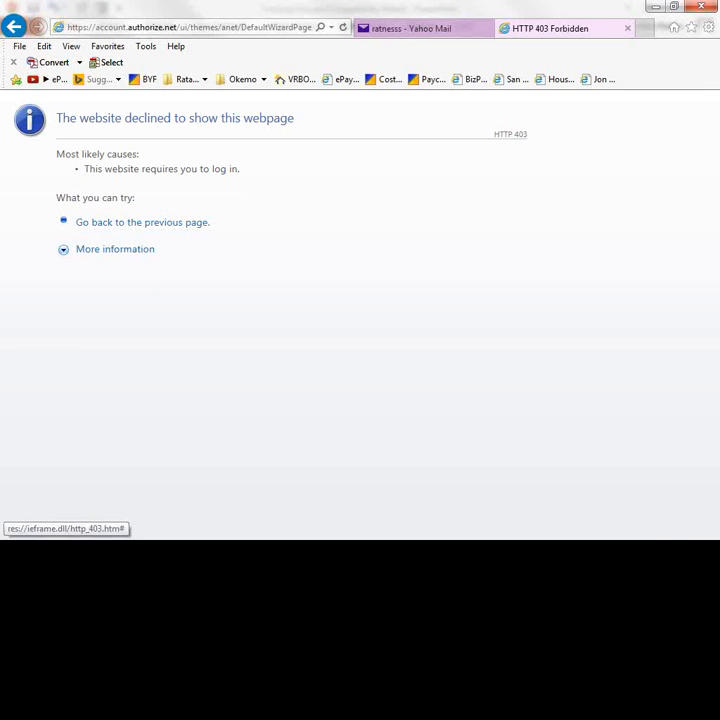
- Return from the 403 error page and decline the Customer Information Manager
left_click(142, 222)
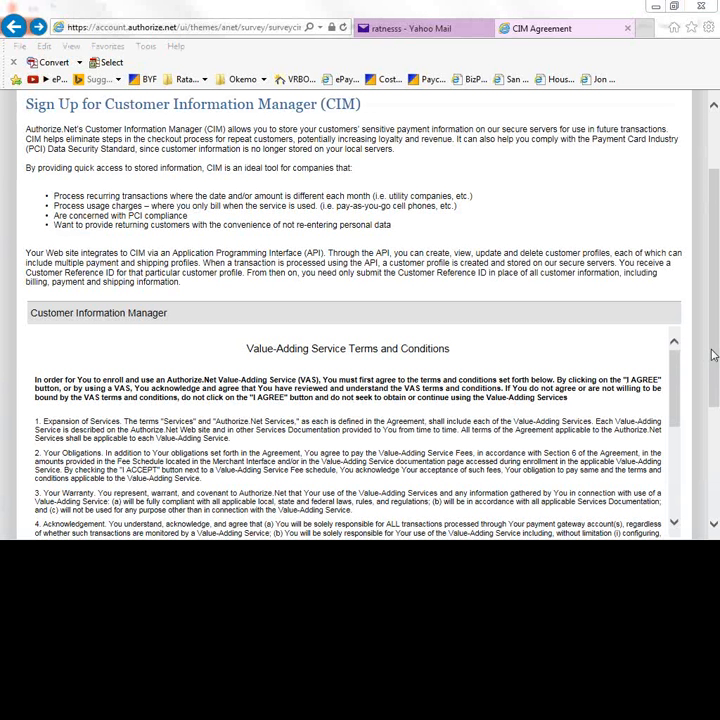
scroll(712, 354, "down", 3)
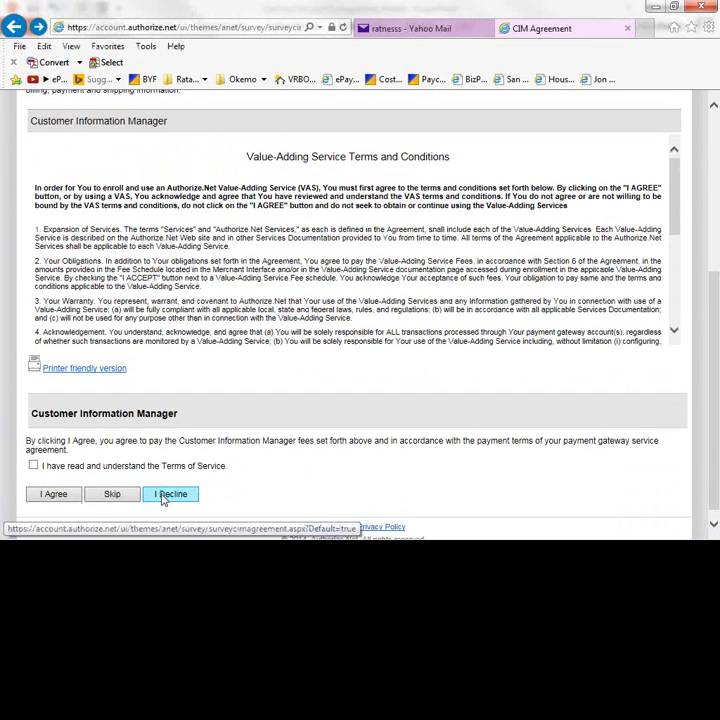
left_click(163, 496)
left_click(61, 270)
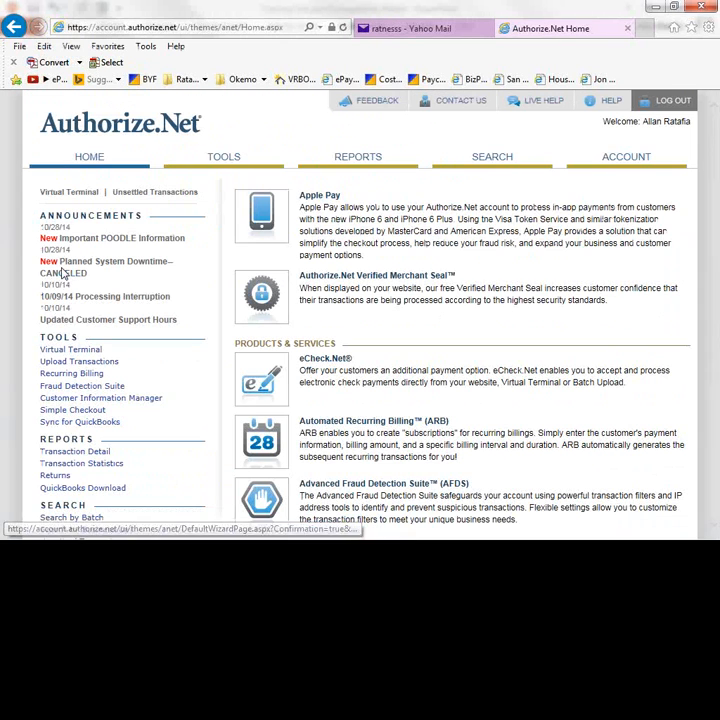